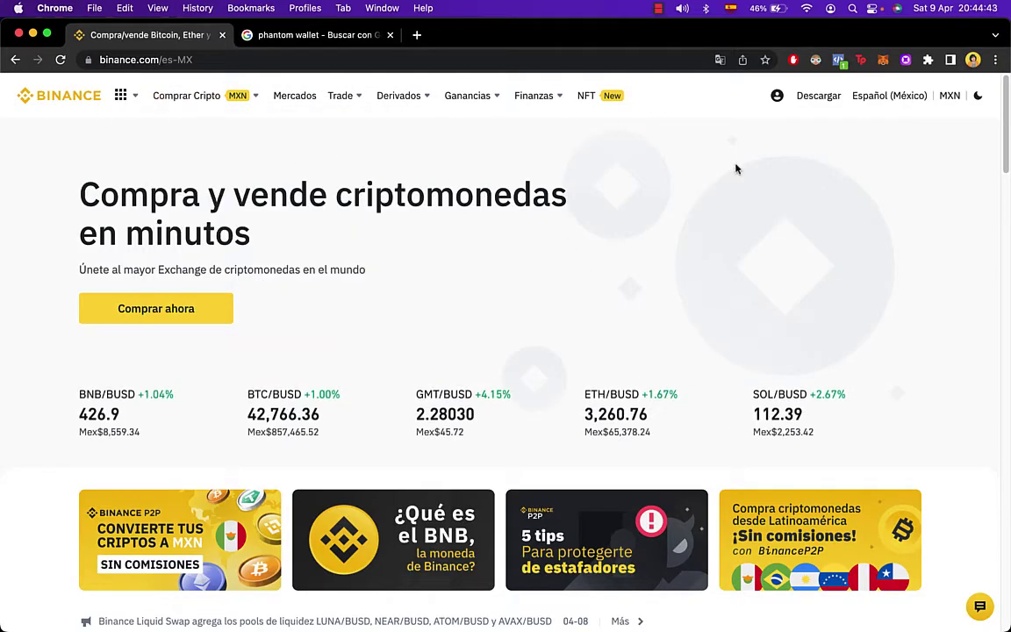
Step: Open phantom.app from the search results and scroll its download page to Phantom for Desktop
{"action": "left_click", "coordinate": [248, 44]}
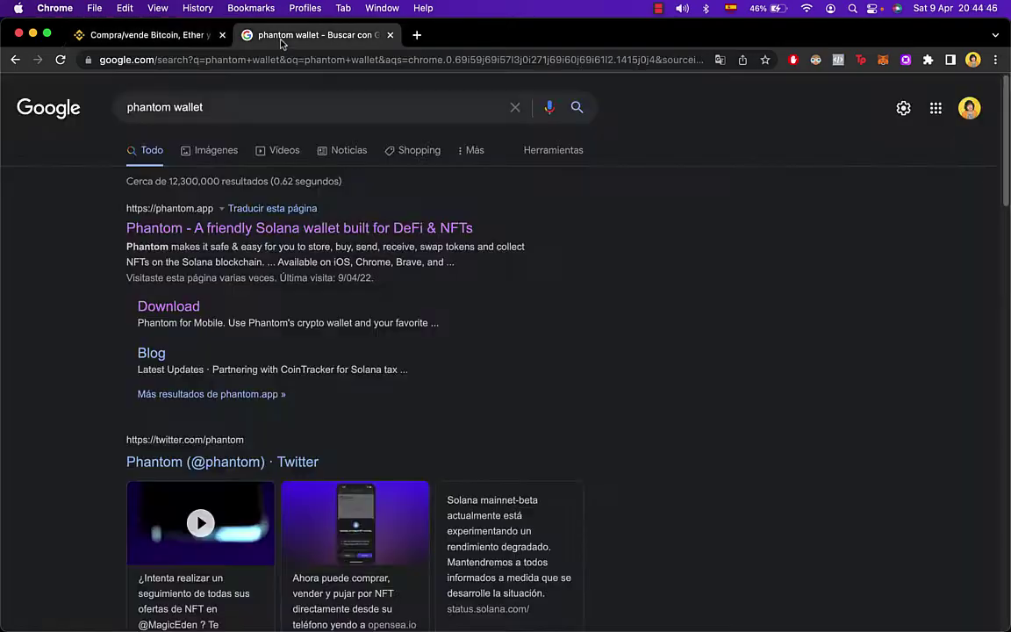
{"action": "left_click", "coordinate": [273, 105]}
{"action": "left_click", "coordinate": [660, 443]}
{"action": "left_click", "coordinate": [184, 229]}
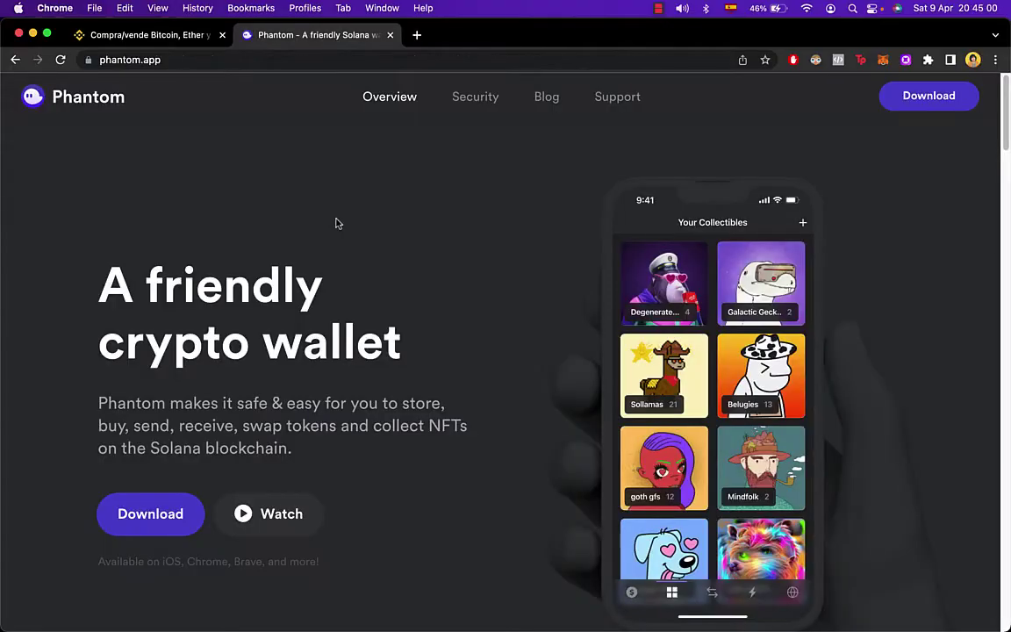
{"action": "scroll", "coordinate": [156, 460], "scroll_direction": "down", "scroll_amount": 1}
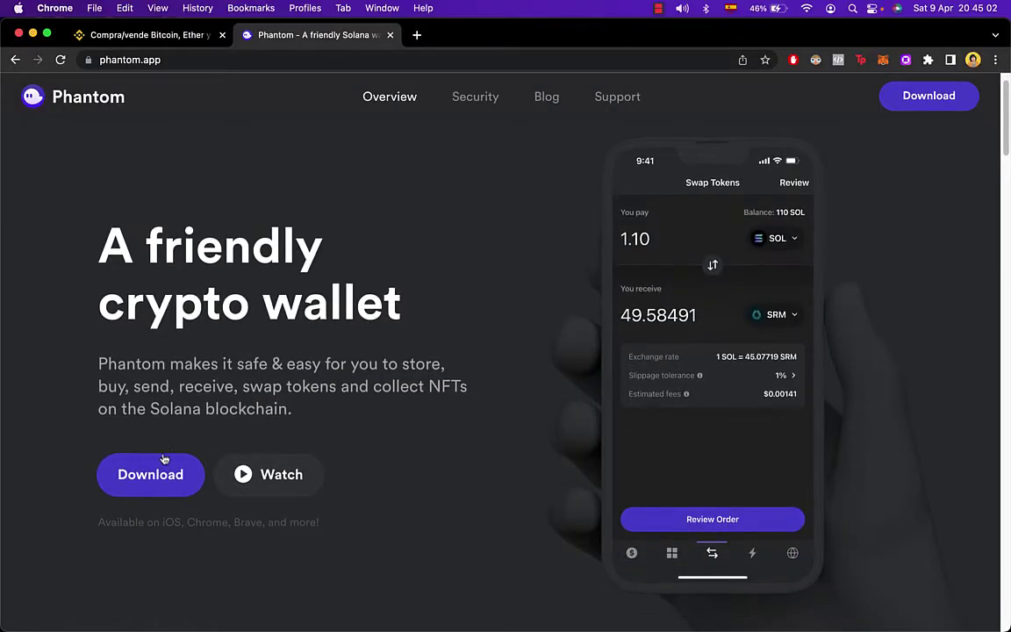
{"action": "left_click", "coordinate": [157, 460]}
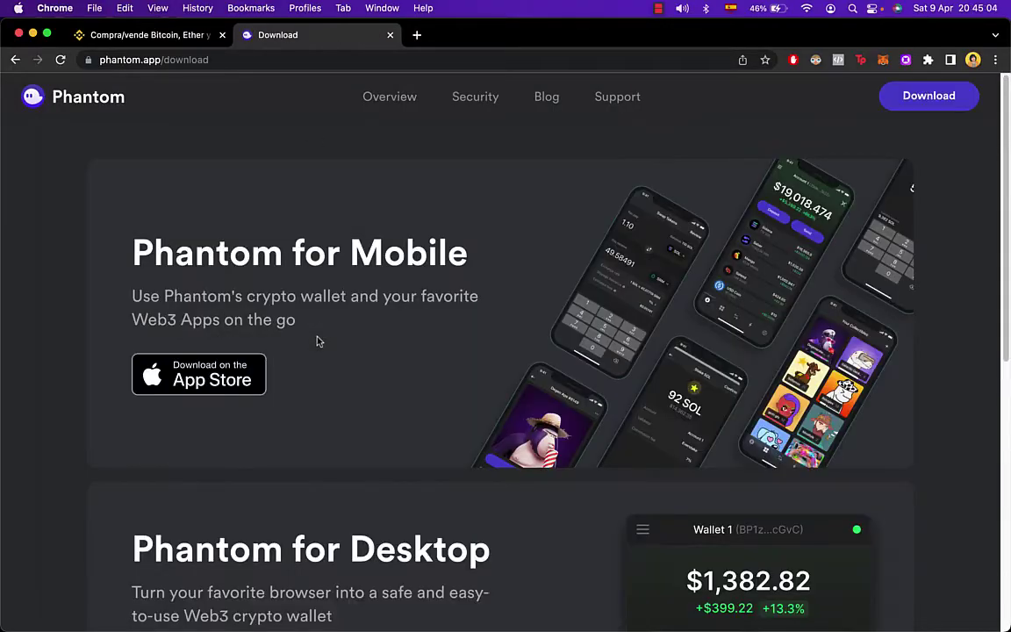
{"action": "scroll", "coordinate": [525, 316], "scroll_direction": "down", "scroll_amount": 5}
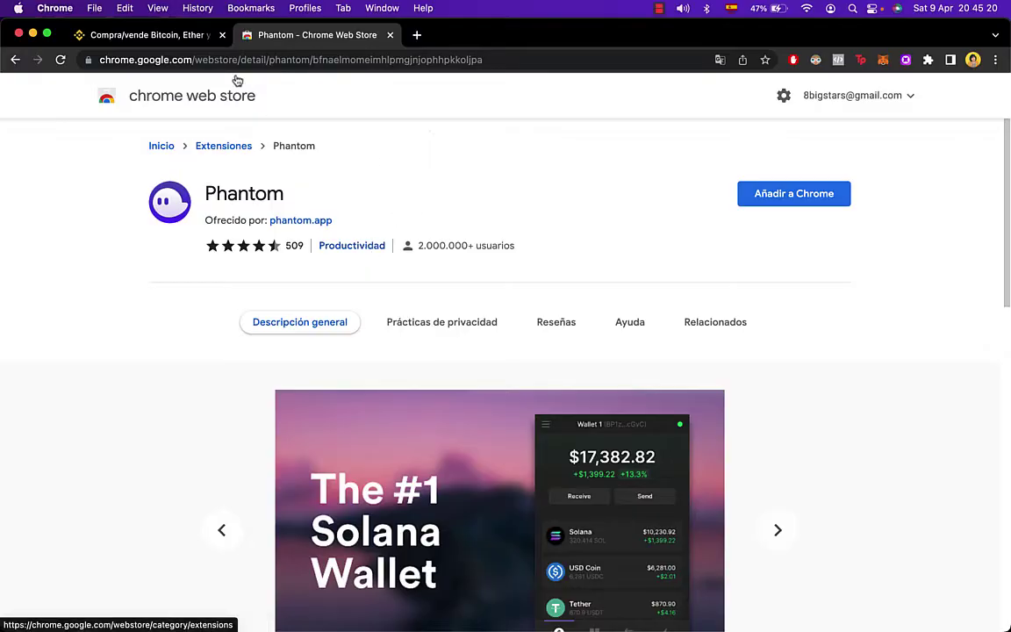
Step: Install Phantom from its Chrome Web Store page with Añadir a Chrome and Add extension
{"action": "left_click", "coordinate": [769, 202]}
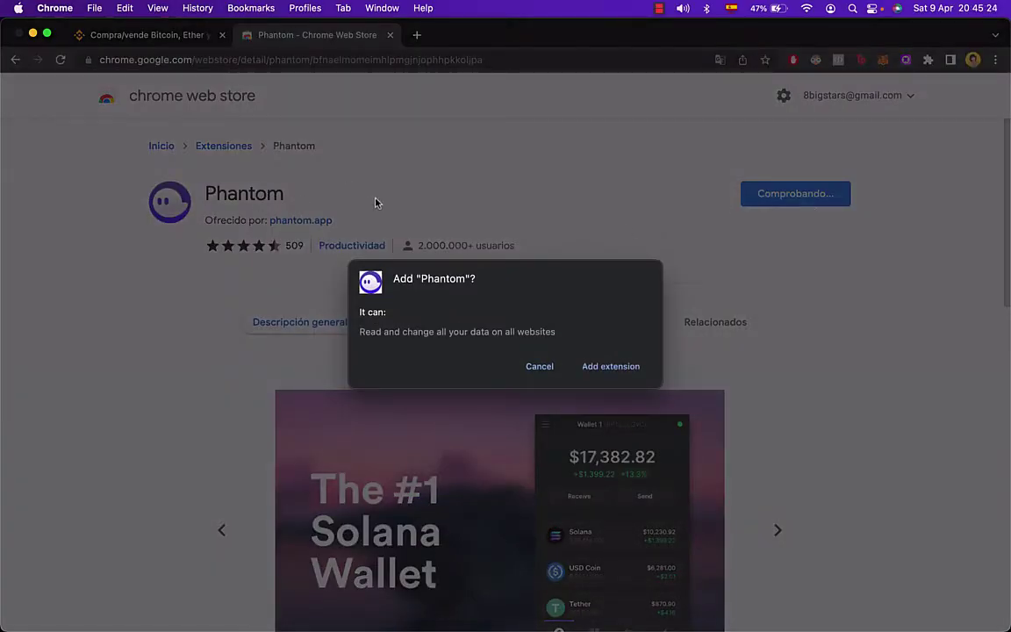
{"action": "left_click", "coordinate": [618, 367]}
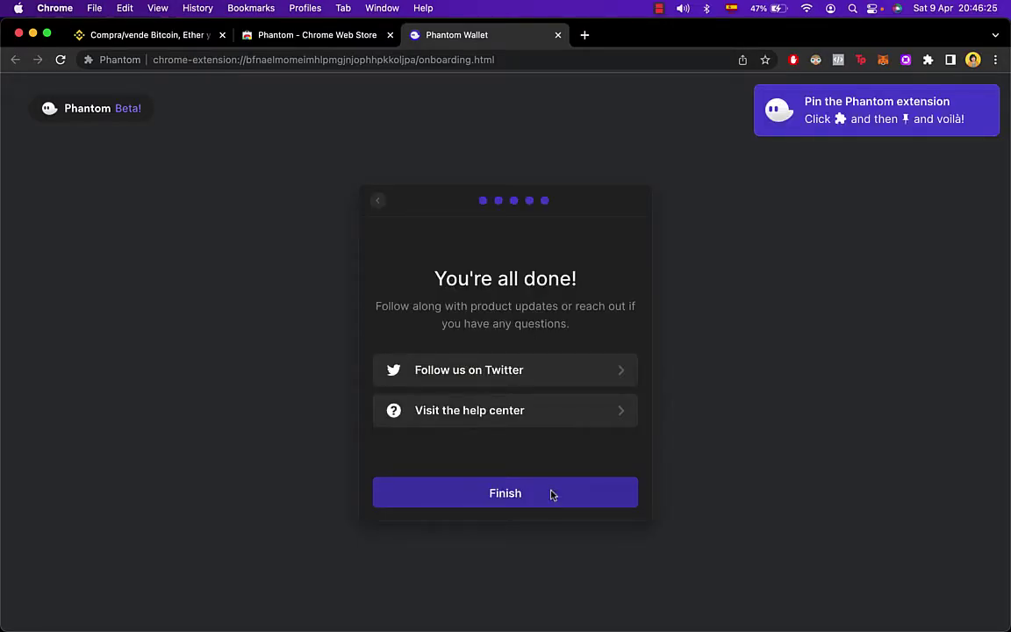
Step: Finish Phantom onboarding, pin Phantom to the Chrome toolbar, and open its Wallet 1 popup
{"action": "left_click", "coordinate": [551, 494]}
{"action": "left_click", "coordinate": [929, 60]}
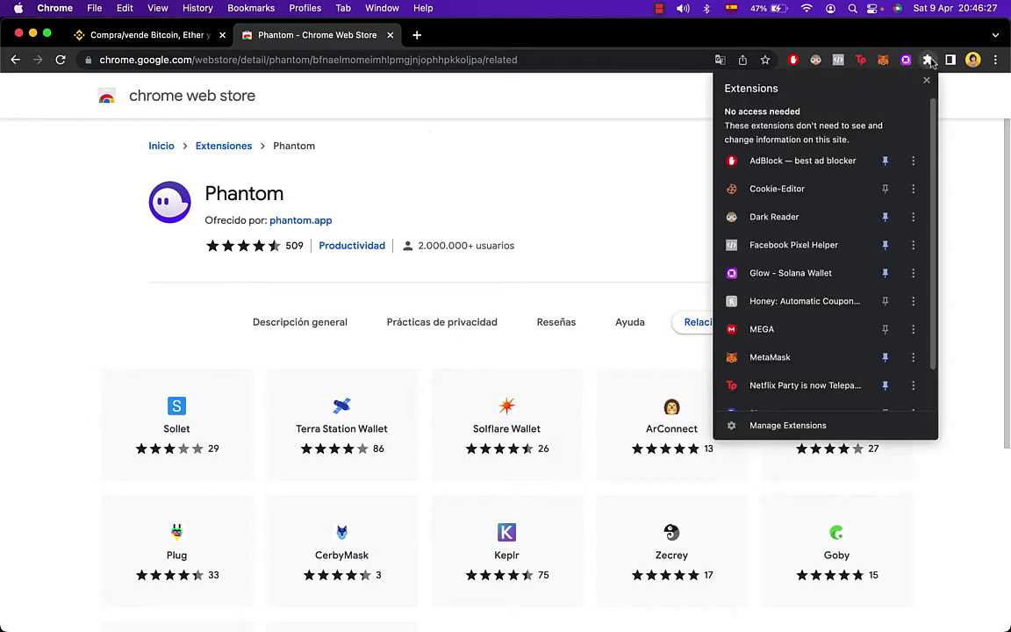
{"action": "scroll", "coordinate": [815, 303], "scroll_direction": "down", "scroll_amount": 1}
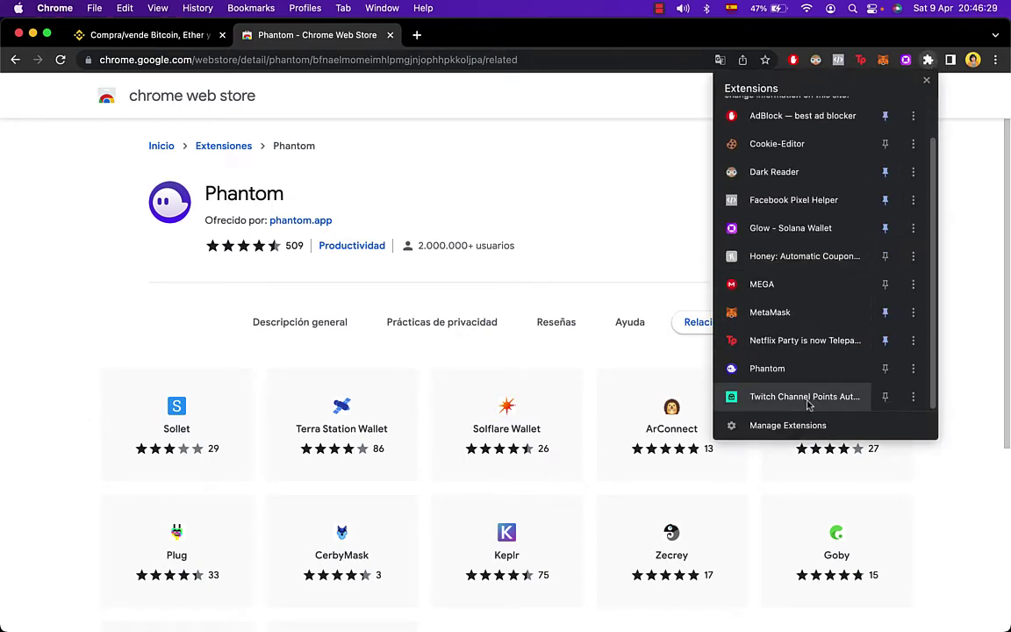
{"action": "left_click", "coordinate": [885, 369]}
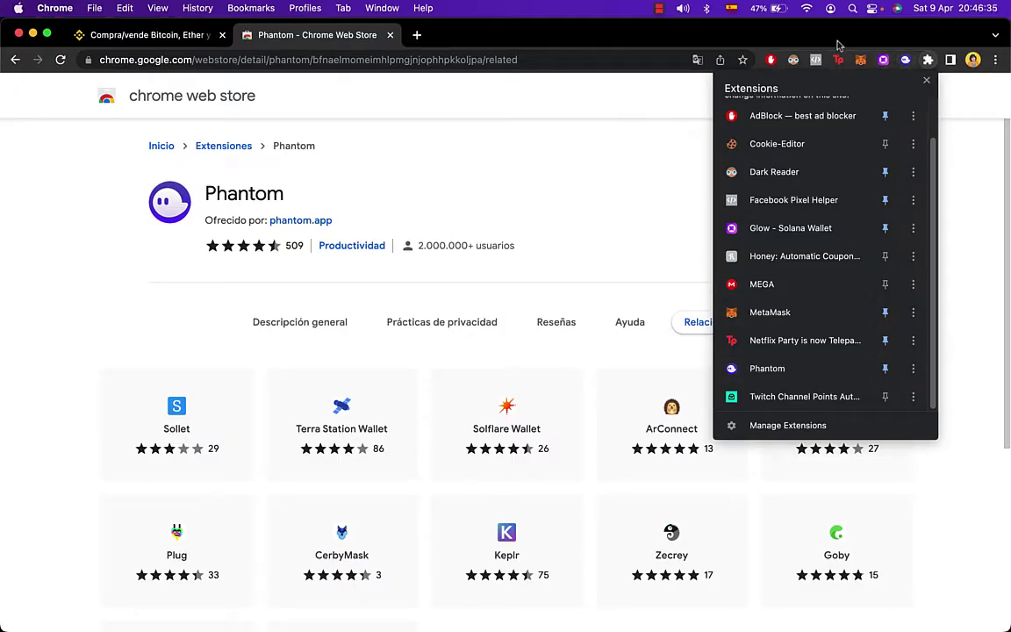
{"action": "left_click", "coordinate": [759, 37]}
{"action": "left_click", "coordinate": [902, 66]}
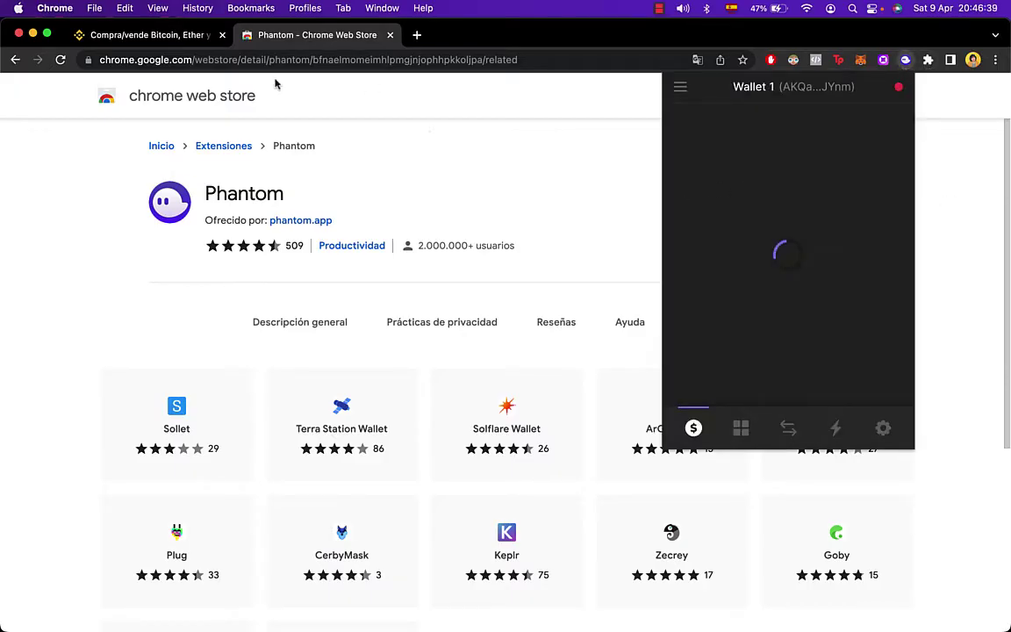
Step: On the Binance tab, open Billetera > Fiat y Spot and scroll to the SOL balance
{"action": "left_click", "coordinate": [127, 37]}
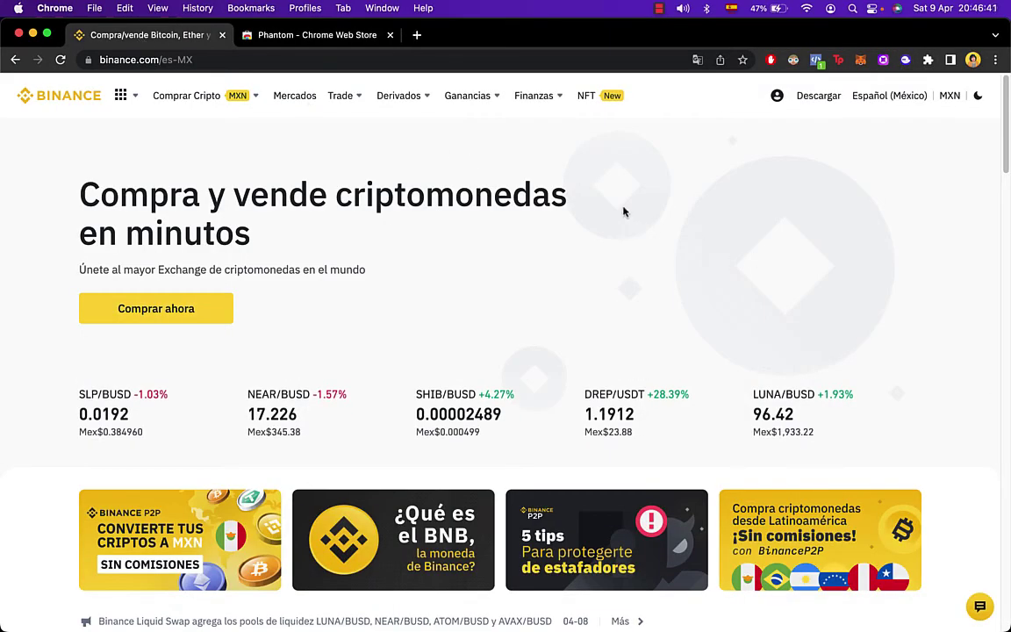
{"action": "left_click", "coordinate": [777, 96]}
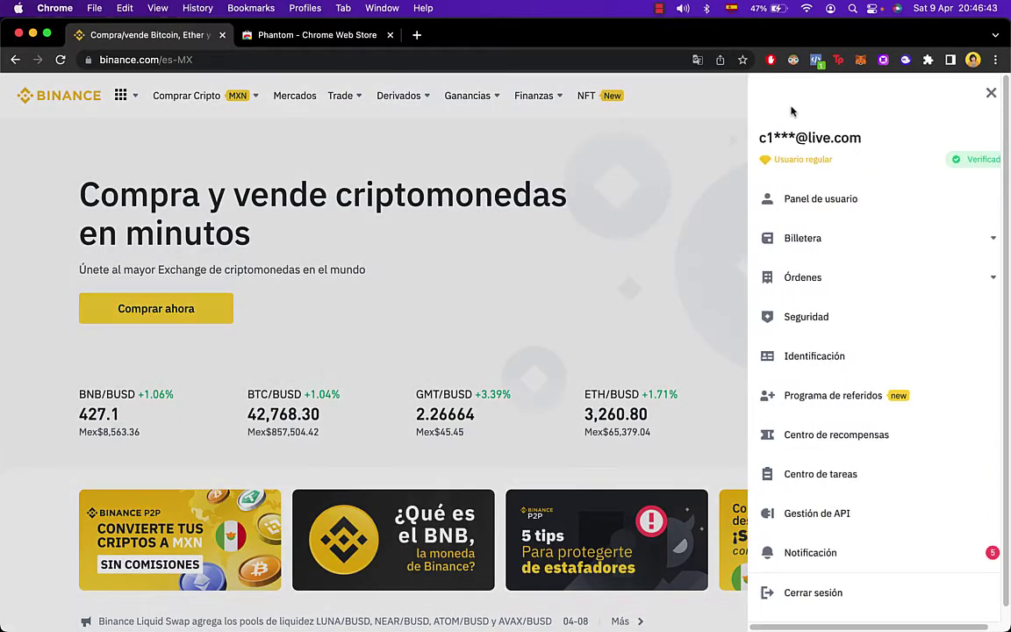
{"action": "left_click", "coordinate": [650, 112]}
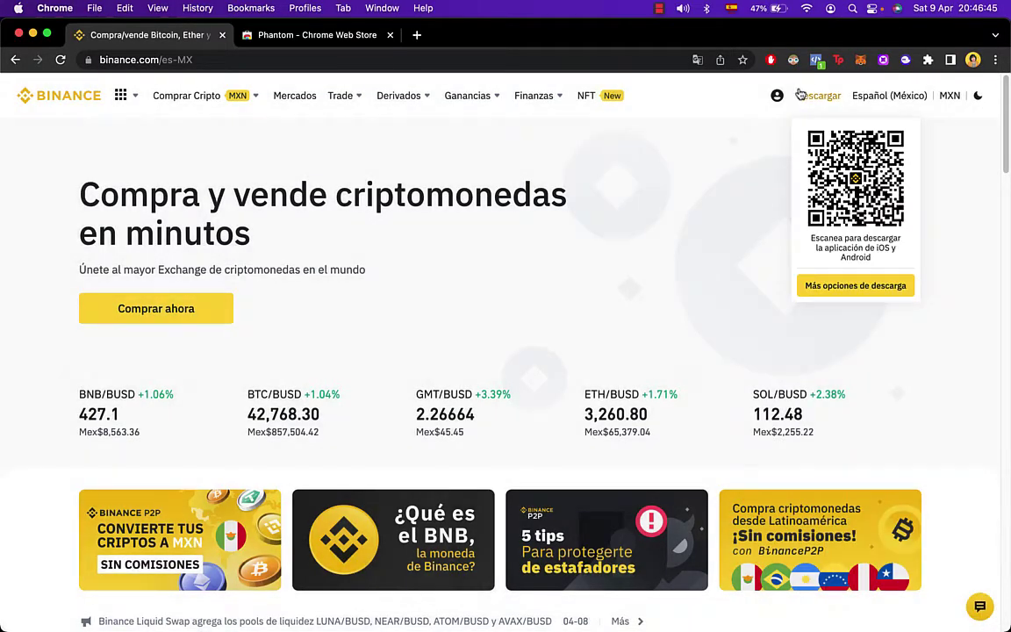
{"action": "left_click", "coordinate": [777, 96]}
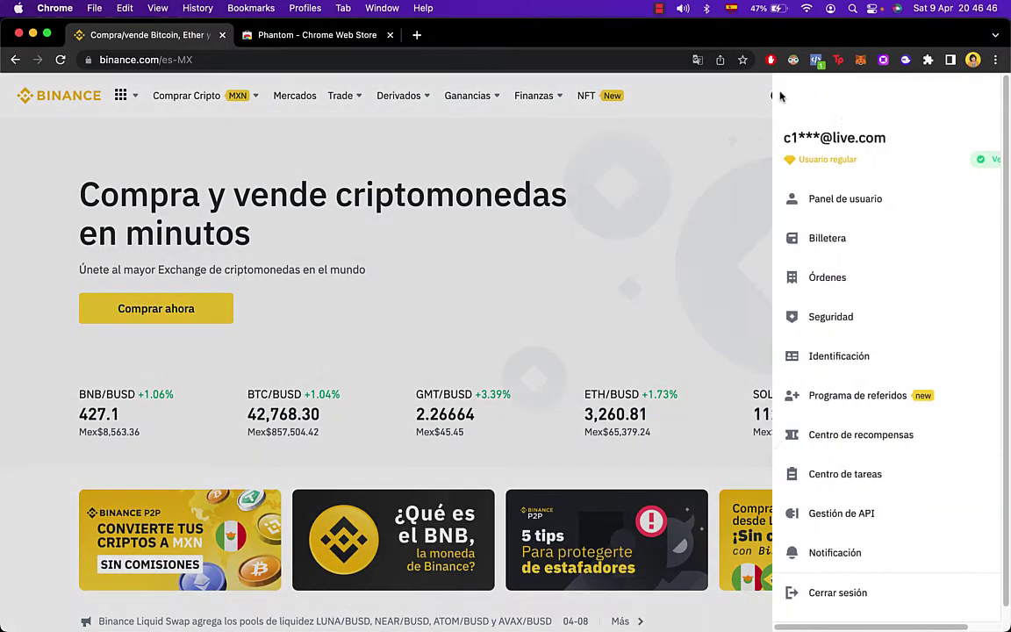
{"action": "left_click", "coordinate": [837, 252]}
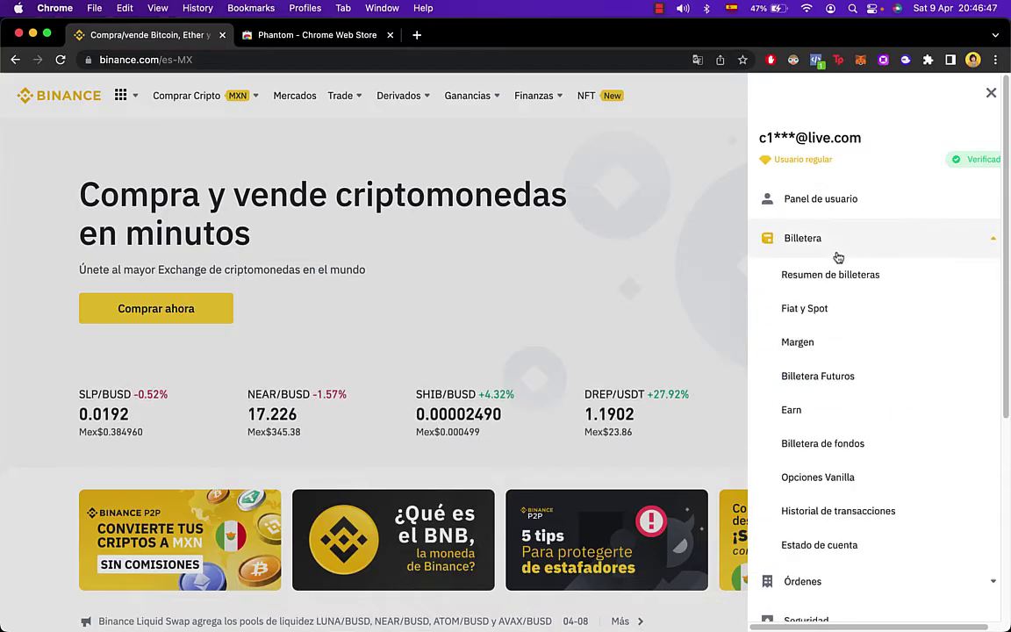
{"action": "left_click", "coordinate": [850, 373]}
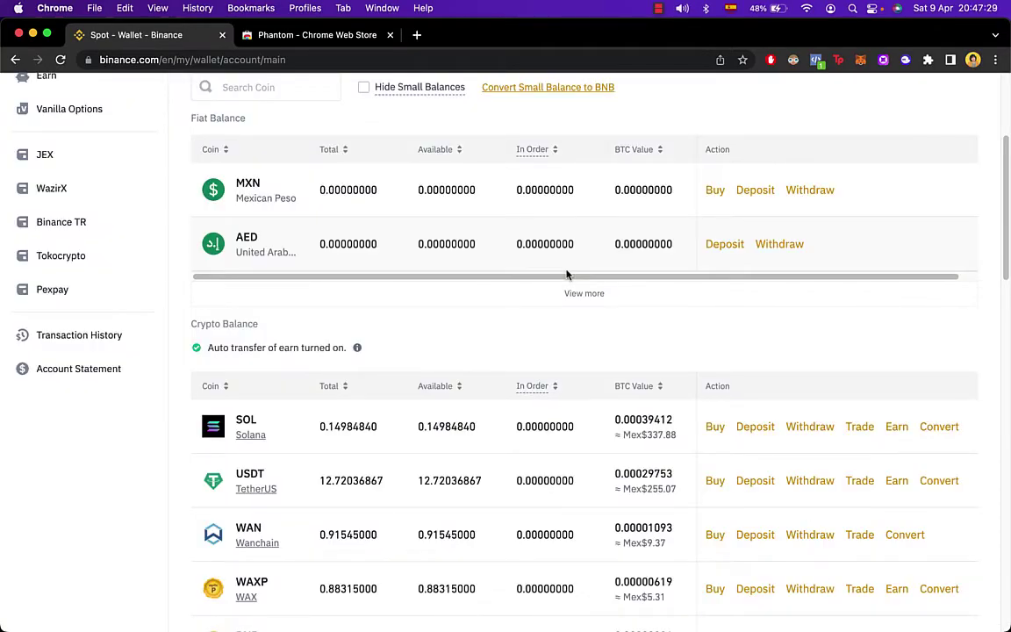
{"action": "scroll", "coordinate": [560, 340], "scroll_direction": "down", "scroll_amount": 1}
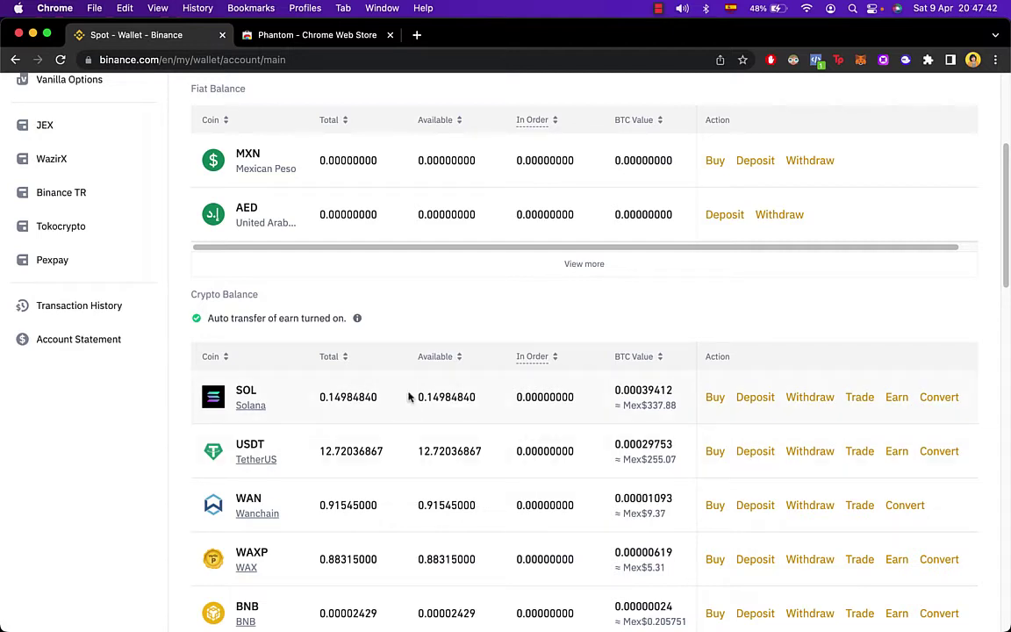
Step: Start a SOL withdrawal and copy Wallet 1's Solana deposit address from Phantom
{"action": "left_click", "coordinate": [804, 400]}
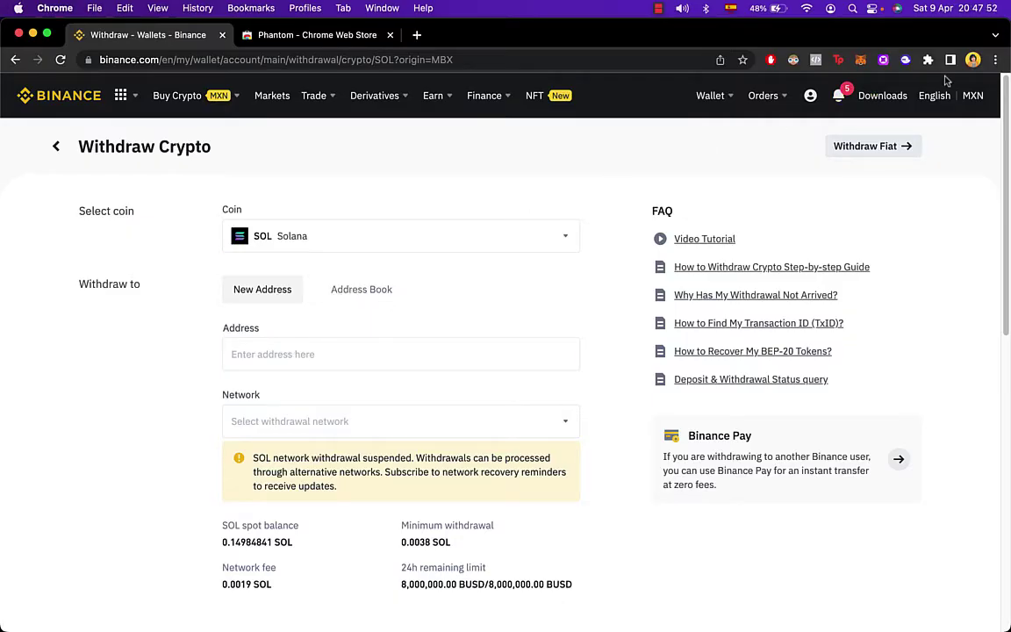
{"action": "left_click", "coordinate": [906, 60]}
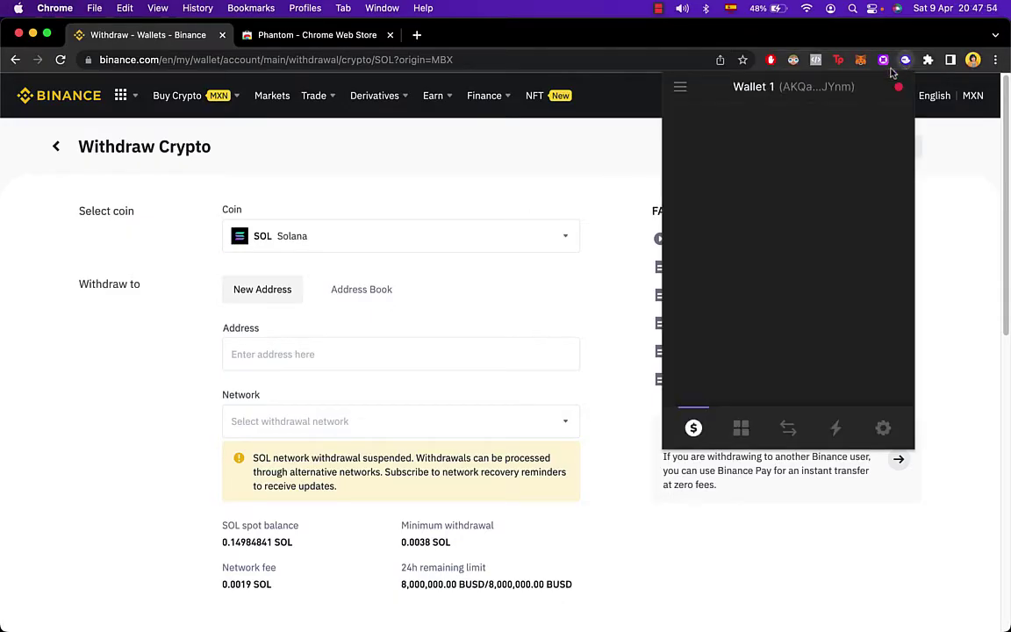
{"action": "left_click", "coordinate": [734, 205]}
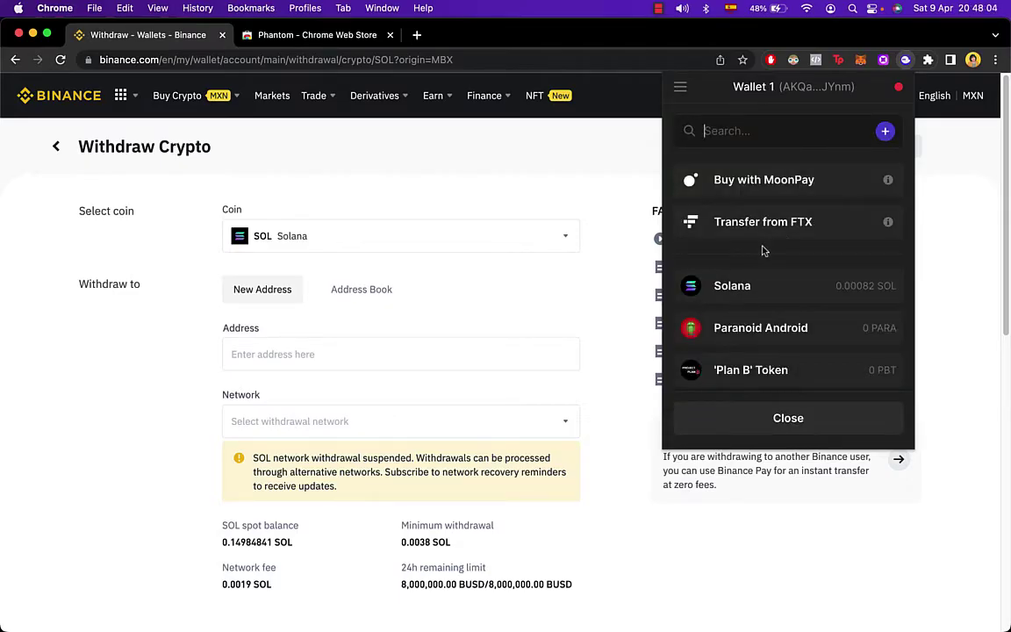
{"action": "left_click", "coordinate": [752, 283]}
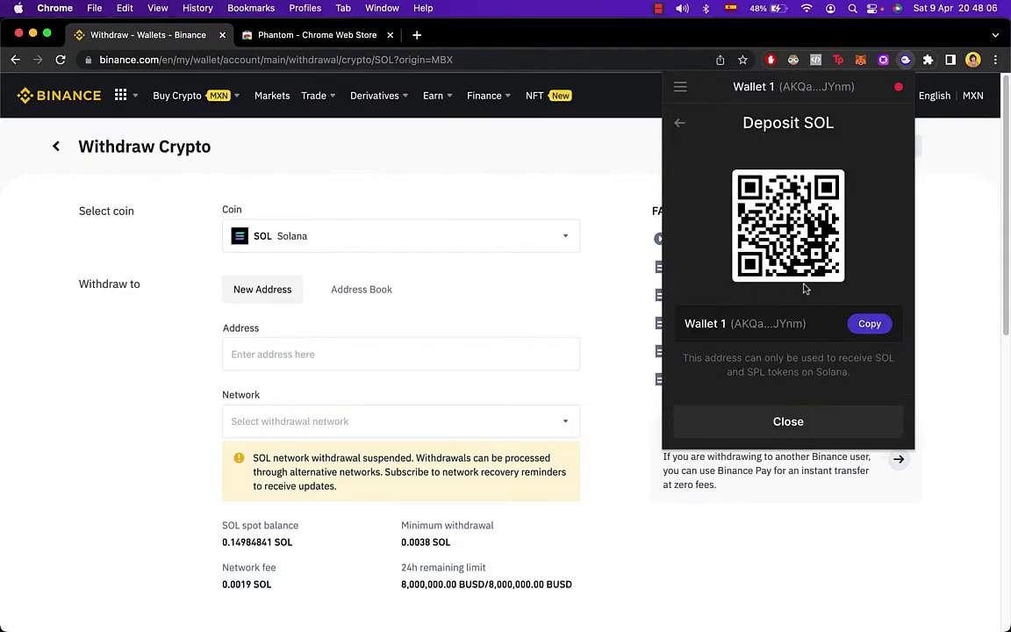
{"action": "left_click", "coordinate": [873, 324]}
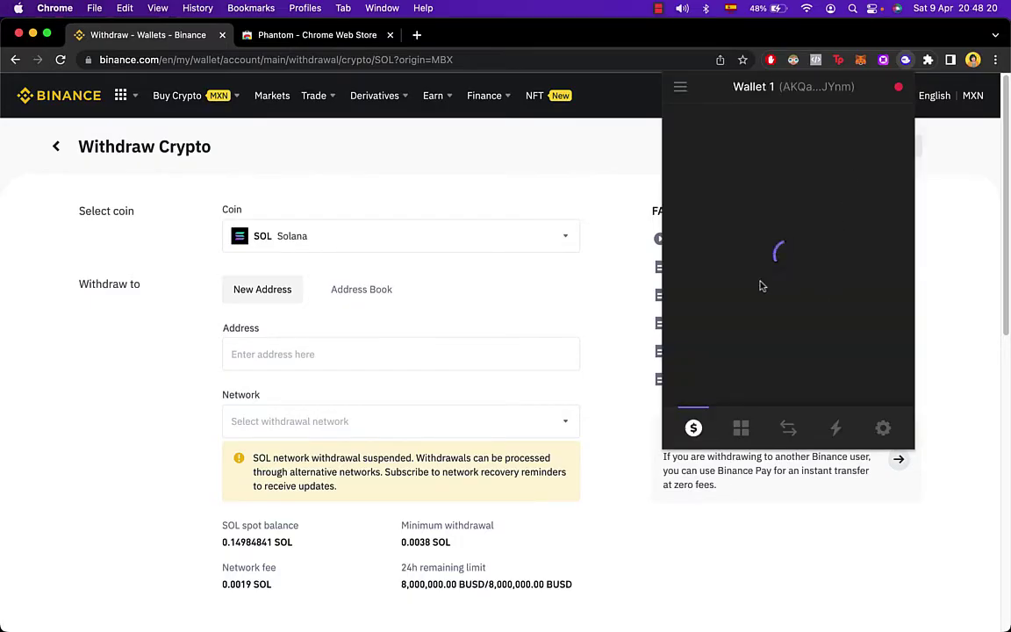
{"action": "left_click", "coordinate": [496, 355]}
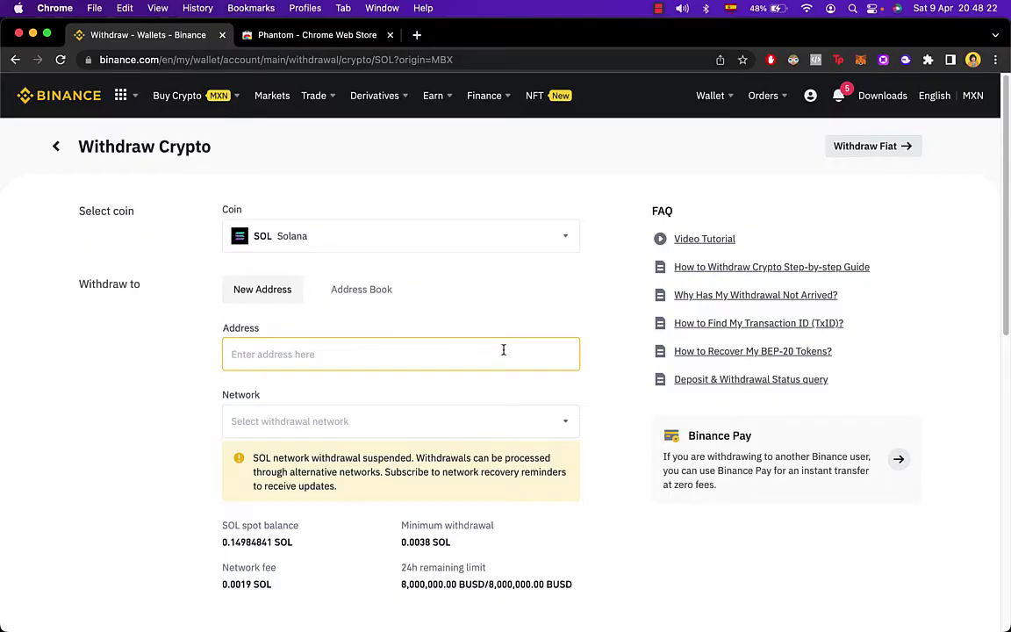
Step: Paste the Phantom address into Address, pick the SOL Solana network, and accept the warning
{"action": "key", "text": "super+v"}
{"action": "scroll", "coordinate": [600, 367], "scroll_direction": "down", "scroll_amount": 2}
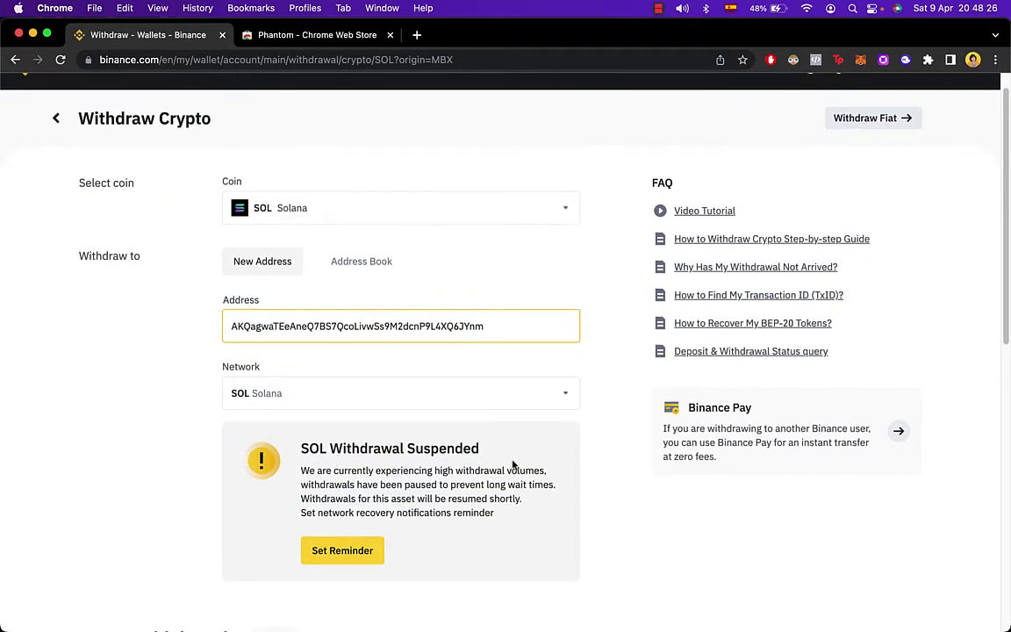
{"action": "left_click", "coordinate": [485, 393]}
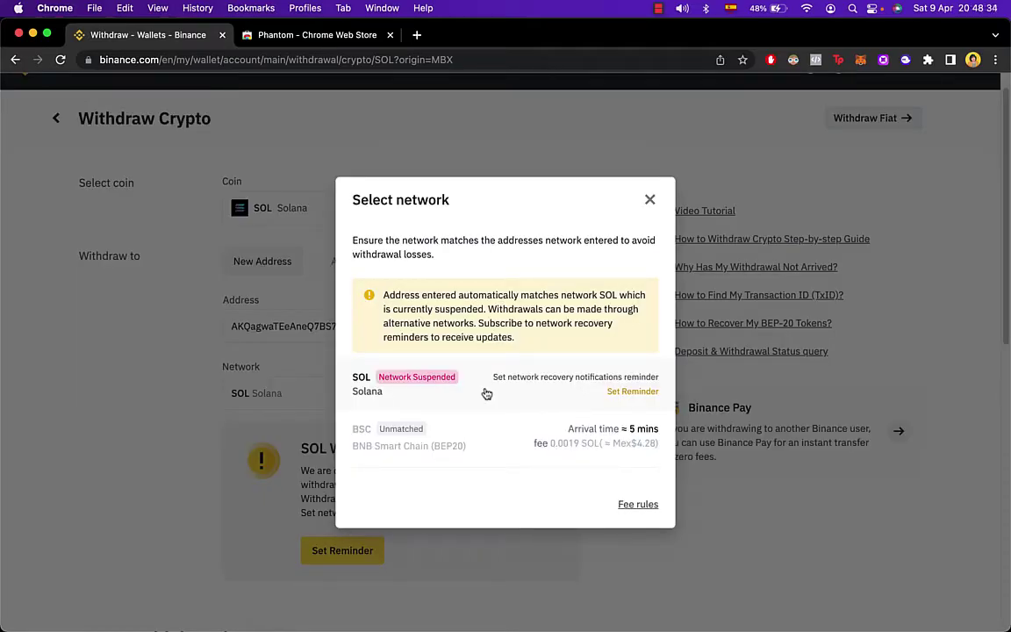
{"action": "left_click", "coordinate": [494, 395]}
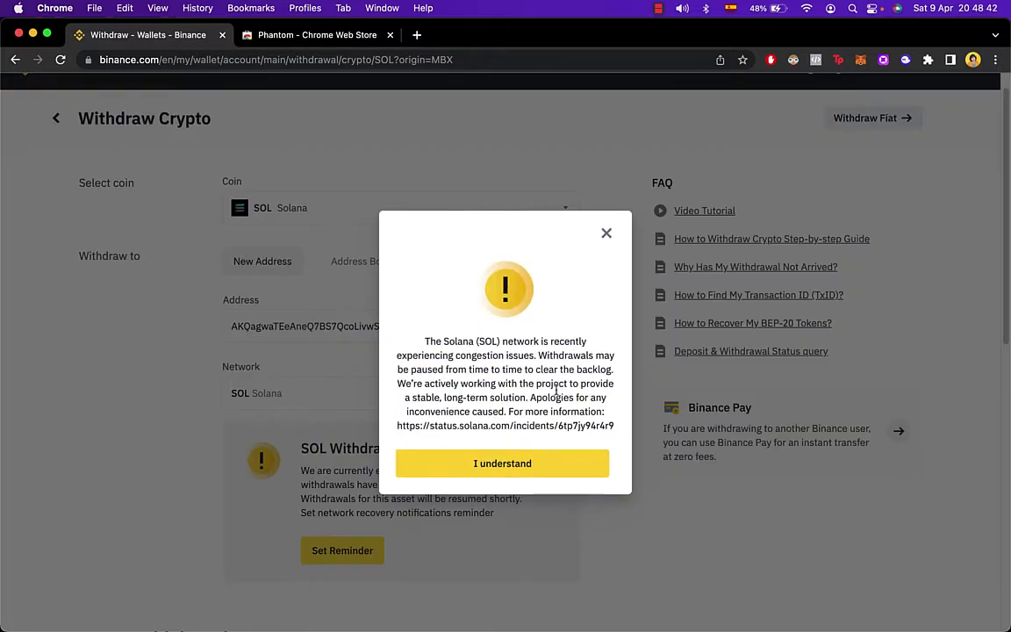
{"action": "left_click", "coordinate": [427, 456]}
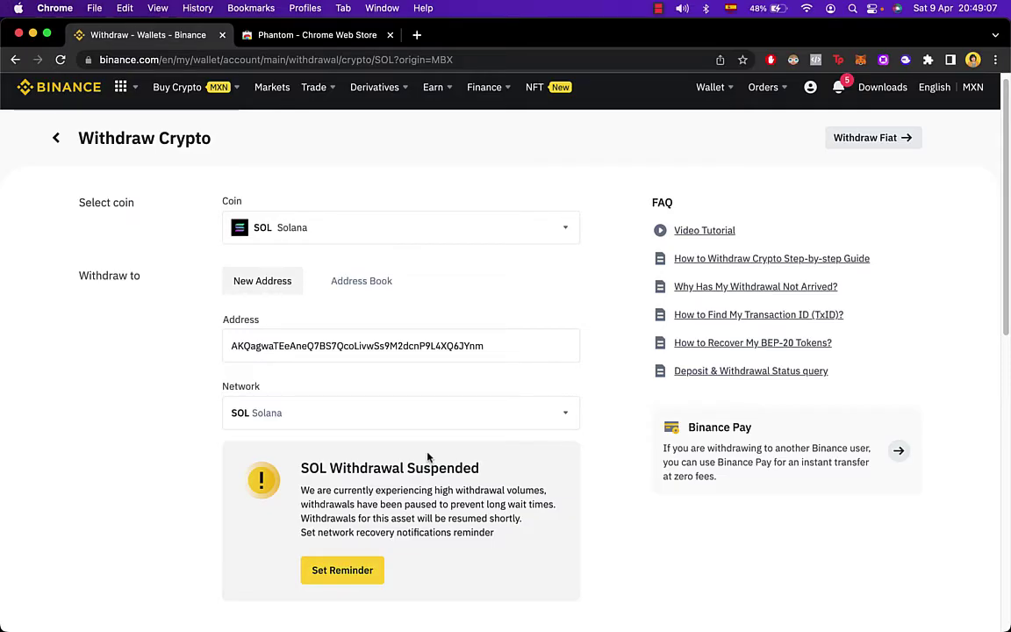
Step: Scroll the Withdraw Crypto page down to the Recent Withdrawals list
{"action": "scroll", "coordinate": [428, 455], "scroll_direction": "down", "scroll_amount": 2}
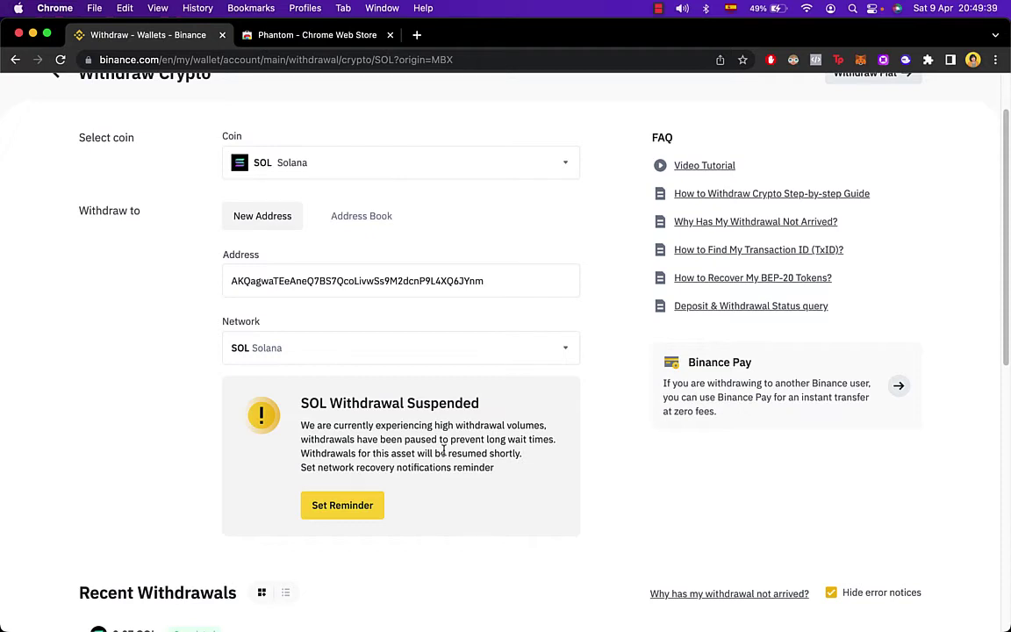
{"action": "scroll", "coordinate": [244, 207], "scroll_direction": "down", "scroll_amount": 6}
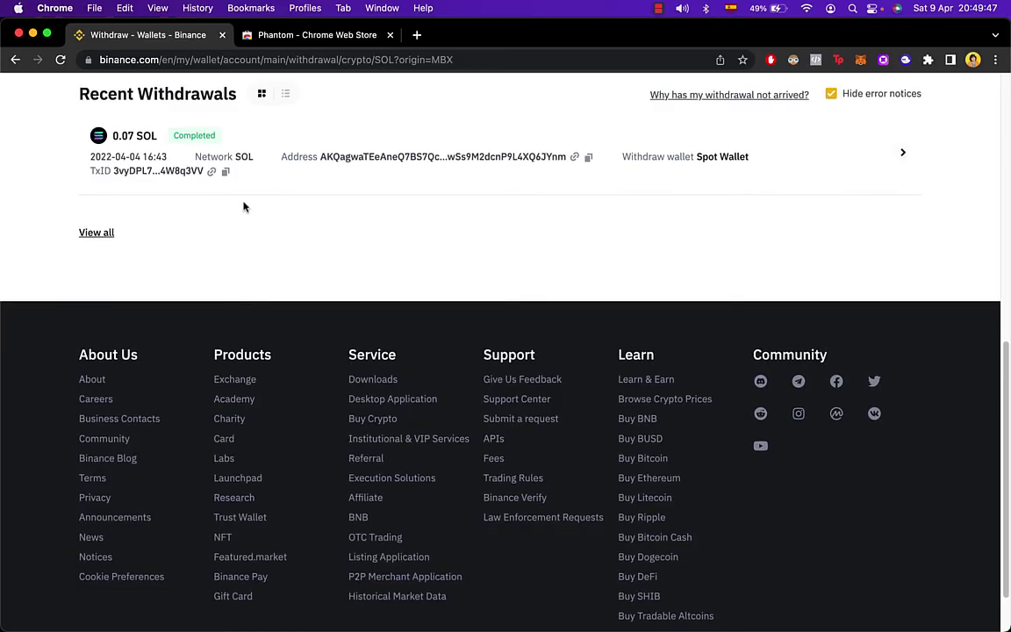
Step: Open the 0.07 SOL withdrawal's details and select its destination Address value
{"action": "left_click", "coordinate": [517, 156]}
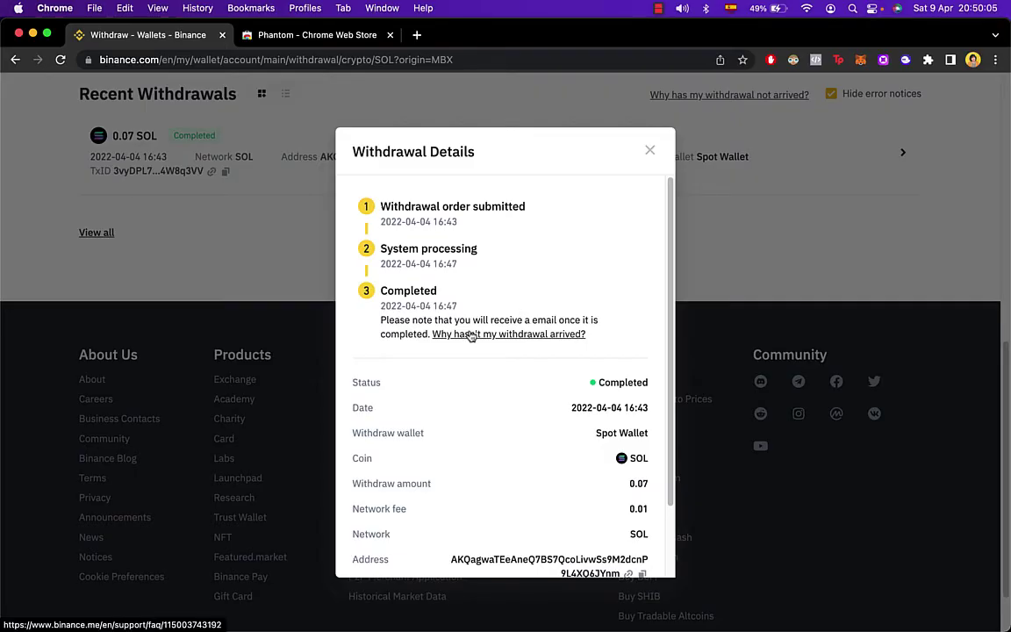
{"action": "scroll", "coordinate": [526, 351], "scroll_direction": "down", "scroll_amount": 2}
{"action": "mouse_move", "coordinate": [571, 325]}
{"action": "left_mouse_down"}
{"action": "mouse_move", "coordinate": [597, 309]}
{"action": "mouse_move", "coordinate": [585, 336]}
{"action": "left_mouse_up"}
{"action": "left_click_drag", "start_coordinate": [614, 378], "coordinate": [643, 378]}
{"action": "double_click", "coordinate": [544, 480]}
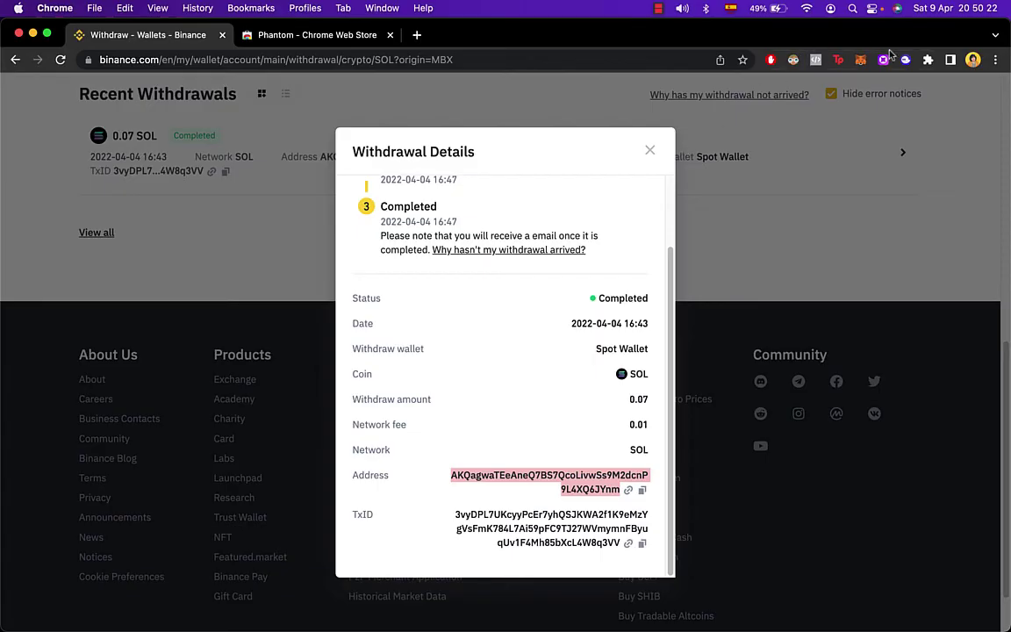
Step: View Phantom's Solana token showing the 0.00082 SOL balance and its transaction history
{"action": "left_click", "coordinate": [906, 60]}
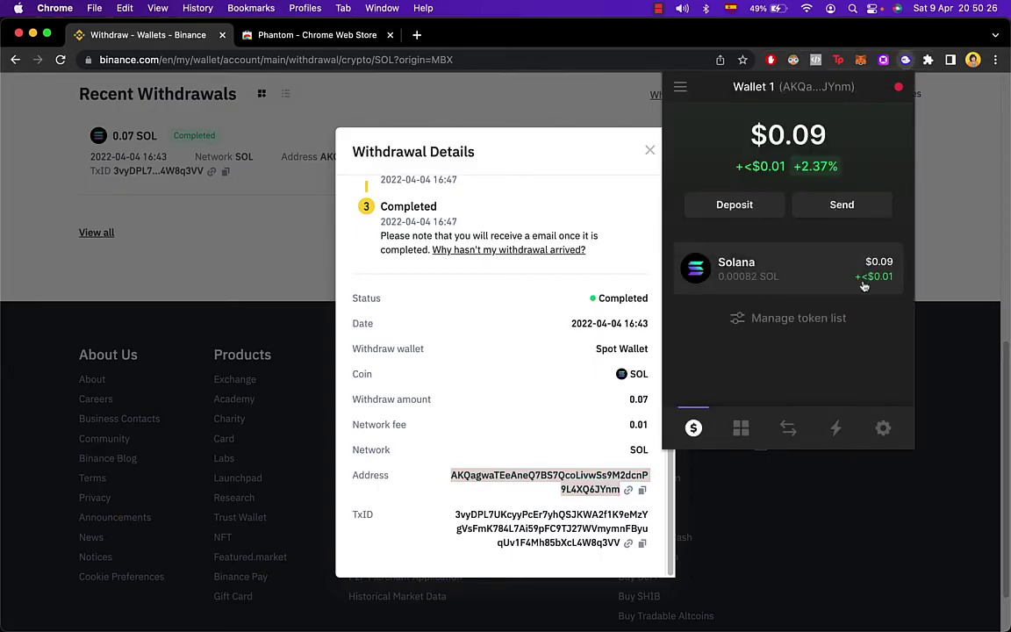
{"action": "left_click", "coordinate": [807, 266]}
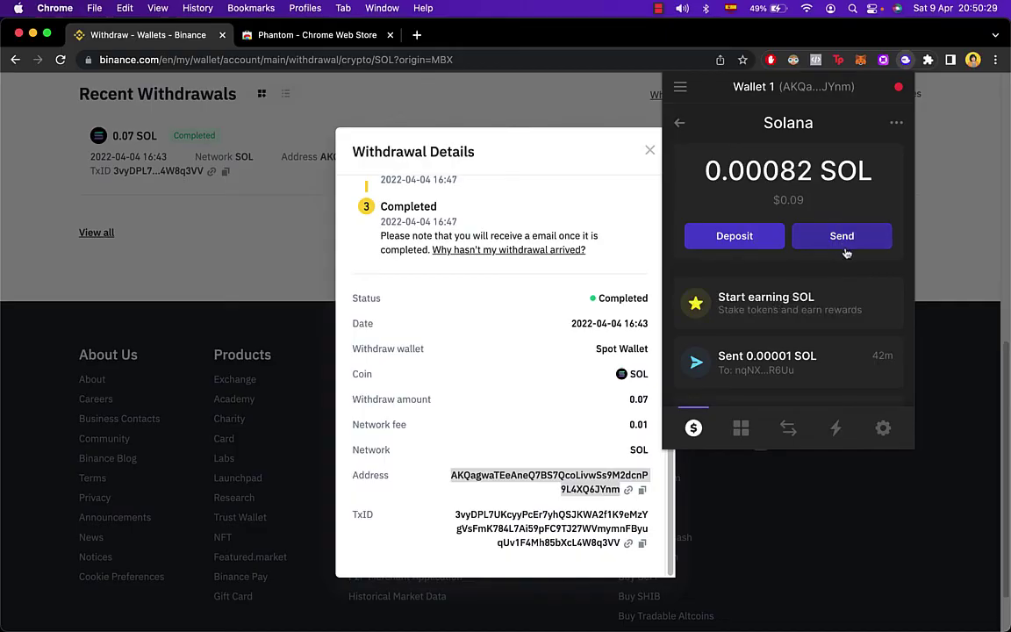
{"action": "scroll", "coordinate": [846, 266], "scroll_direction": "down", "scroll_amount": 4}
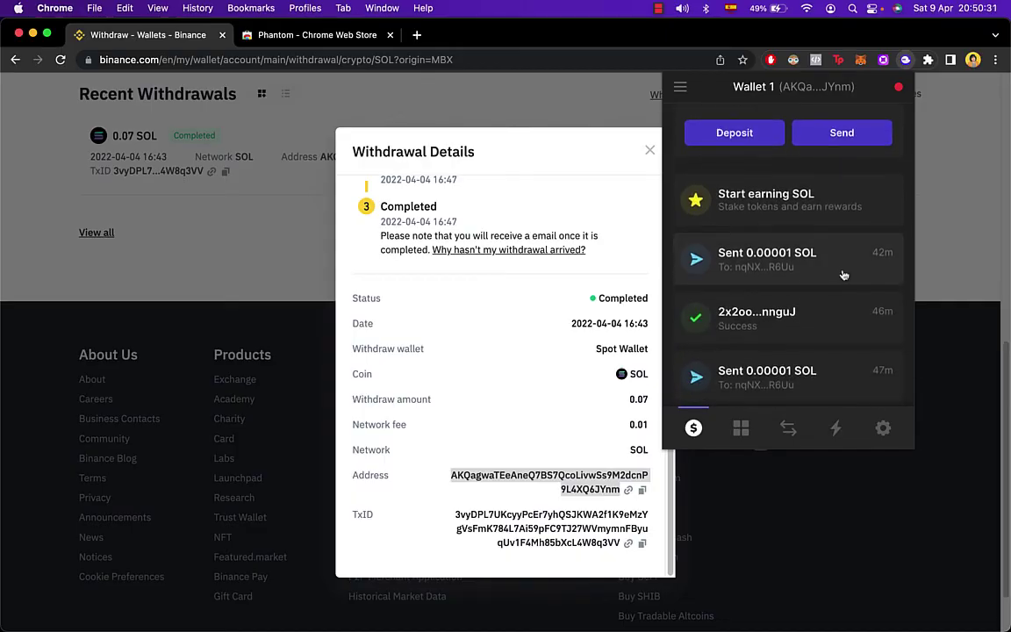
{"action": "scroll", "coordinate": [847, 275], "scroll_direction": "up", "scroll_amount": 4}
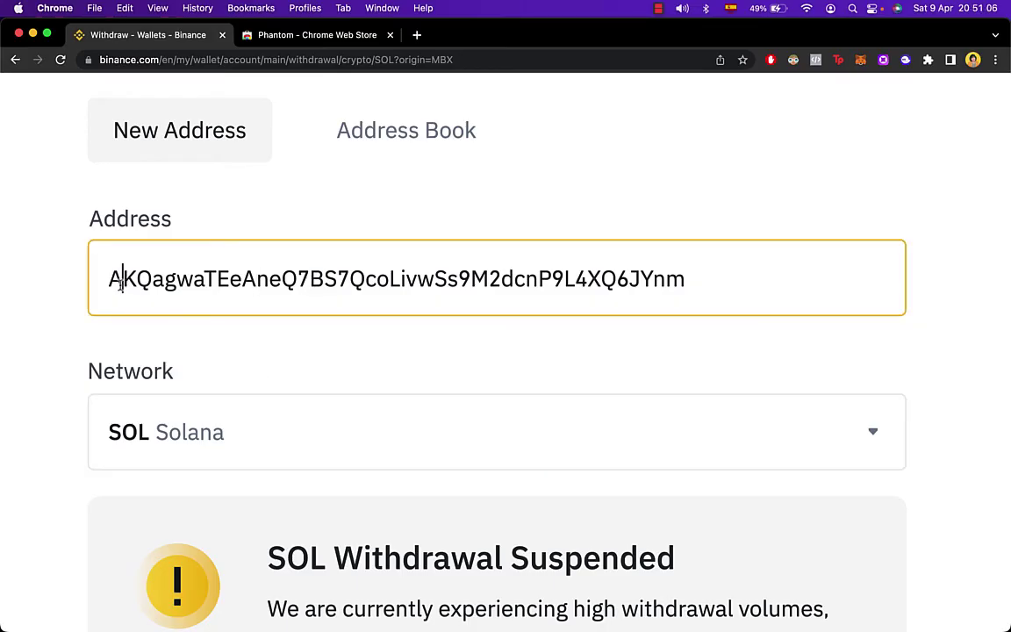
{"action": "left_click_drag", "start_coordinate": [119, 280], "coordinate": [697, 269]}
{"action": "left_click", "coordinate": [312, 429]}
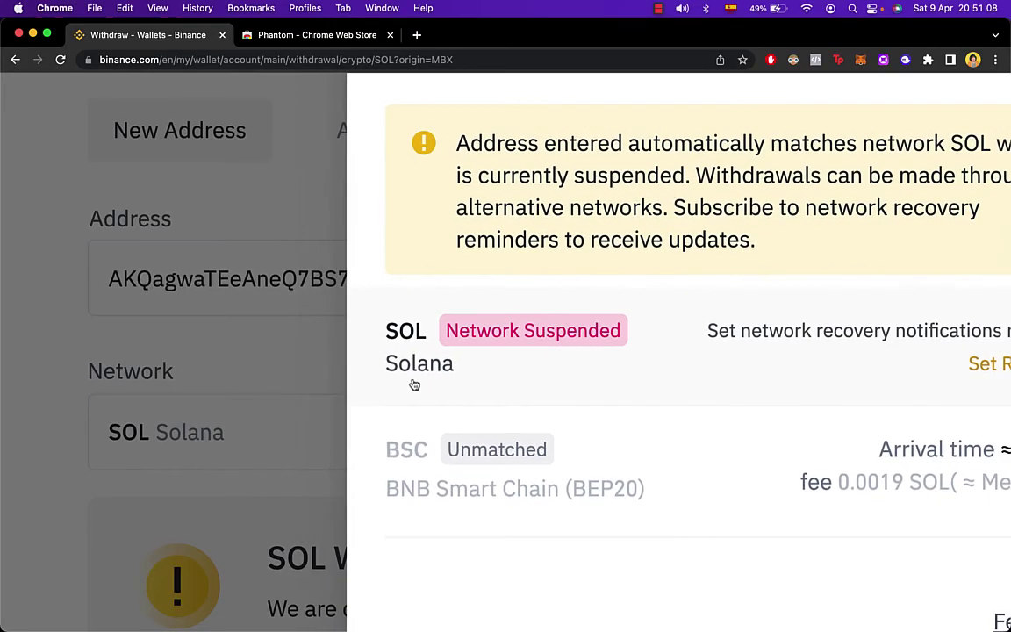
{"action": "left_click", "coordinate": [330, 368]}
{"action": "left_click", "coordinate": [211, 294]}
{"action": "left_click", "coordinate": [527, 312]}
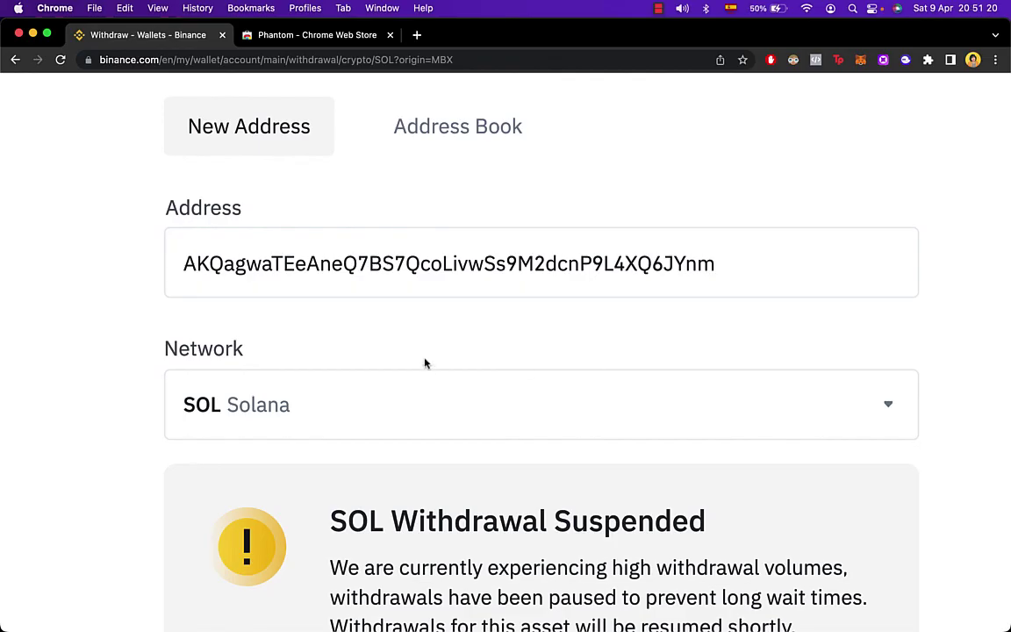